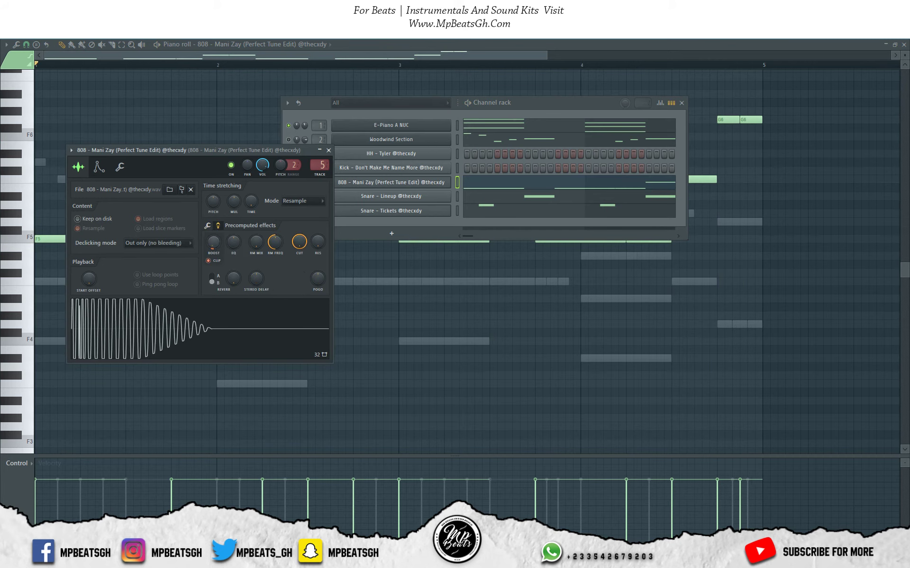
Step: Solo the 808 track in the mixer and load Fruity Parametric EQ 2 in its first effect slot
click(328, 150)
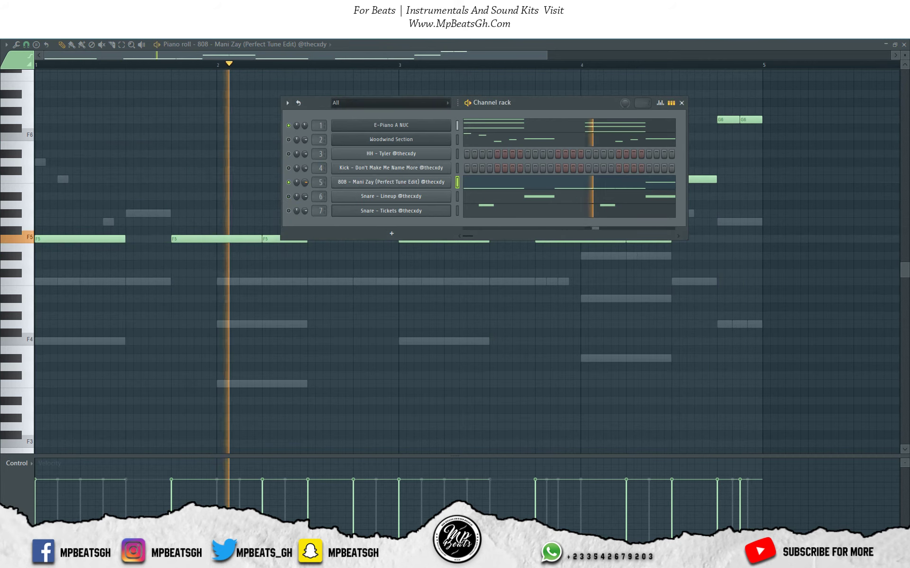
key(F9)
key(space)
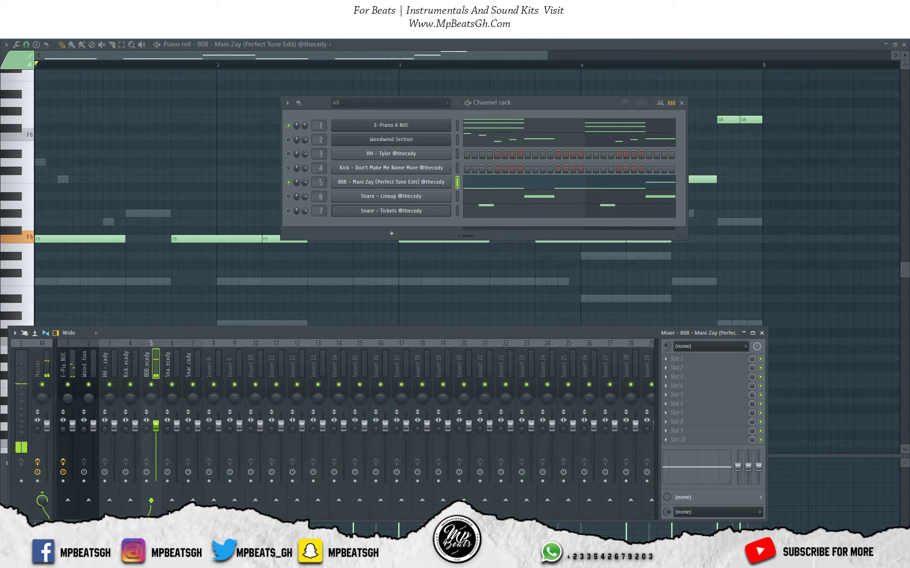
key(s)
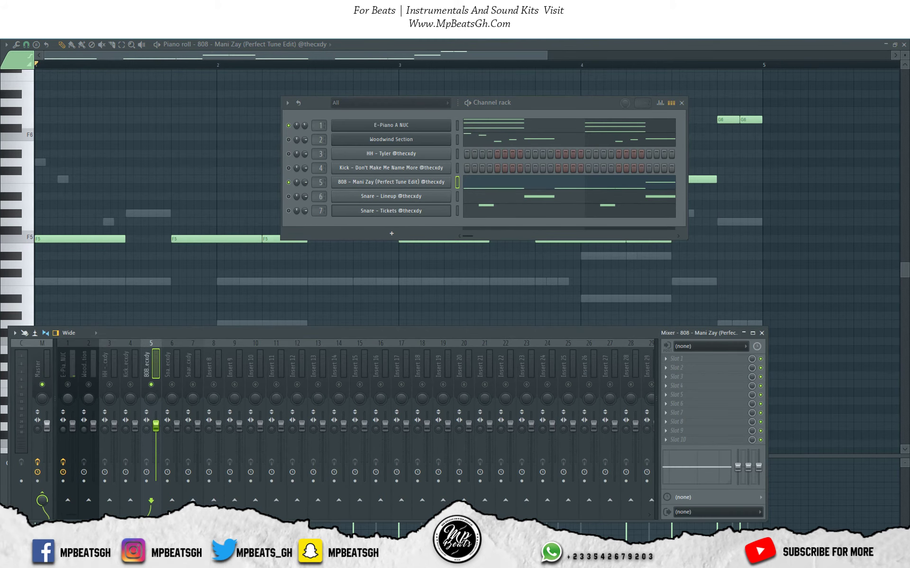
click(682, 359)
click(284, 70)
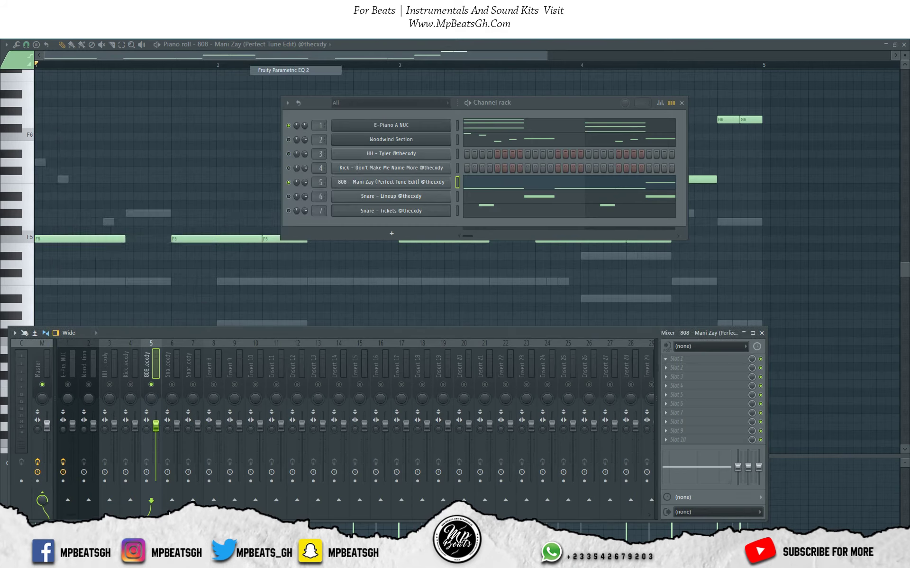
Step: Set the EQ's band 7 to High pass at the sub frequencies and unsolo the 808 track
drag(340, 162, 339, 179)
drag(340, 168, 339, 154)
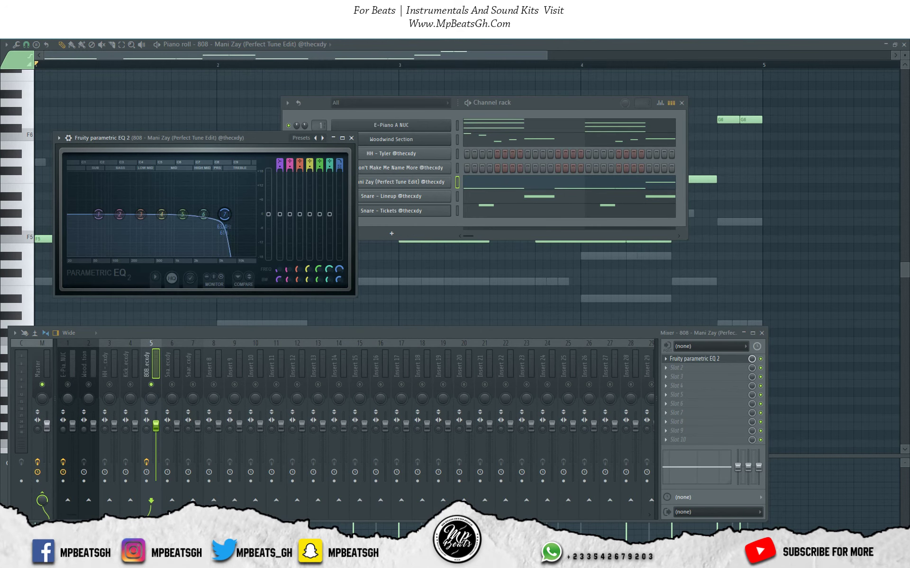
drag(224, 214, 95, 214)
key(space)
right_click(95, 214)
mouse_move(110, 240)
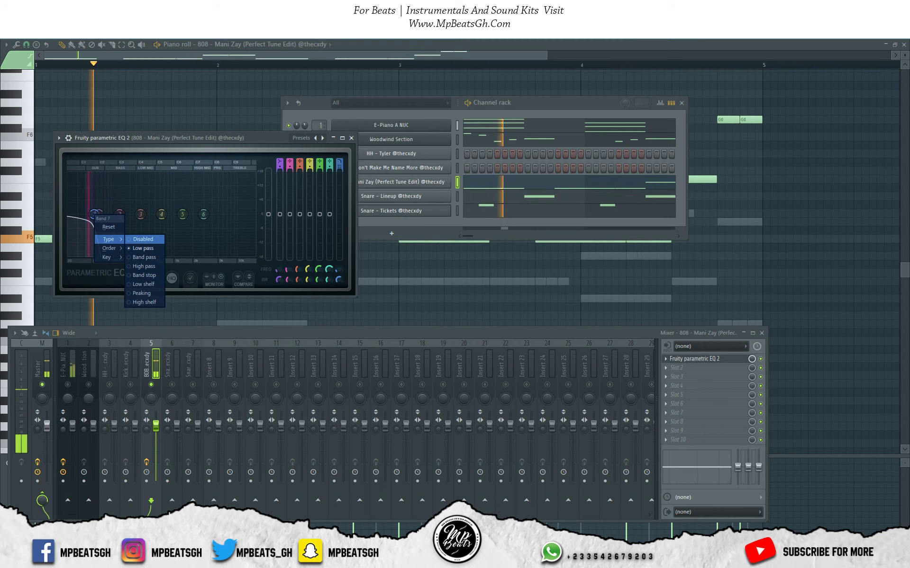
click(144, 266)
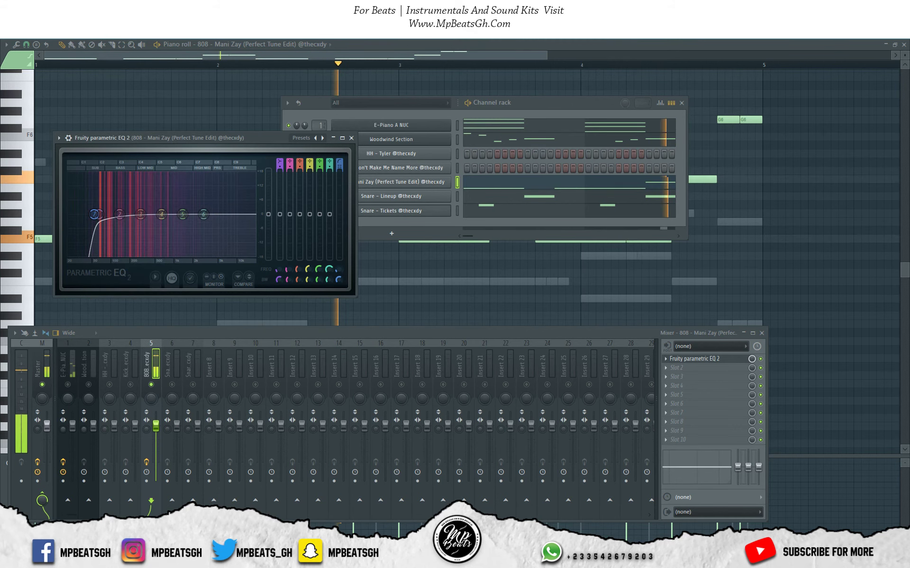
key(Escape)
key(s)
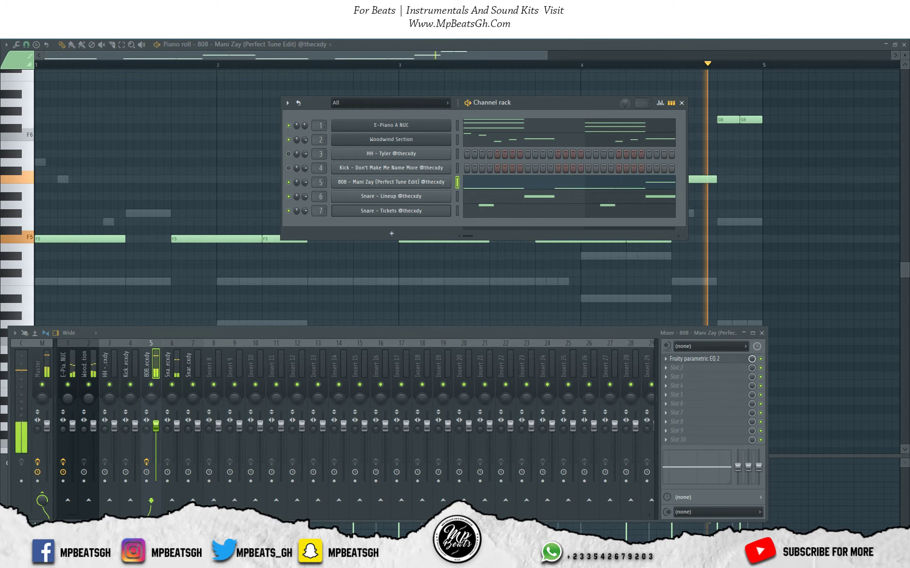
Step: Review the Woodwind Section's notes in the piano roll
right_click(391, 140)
click(471, 140)
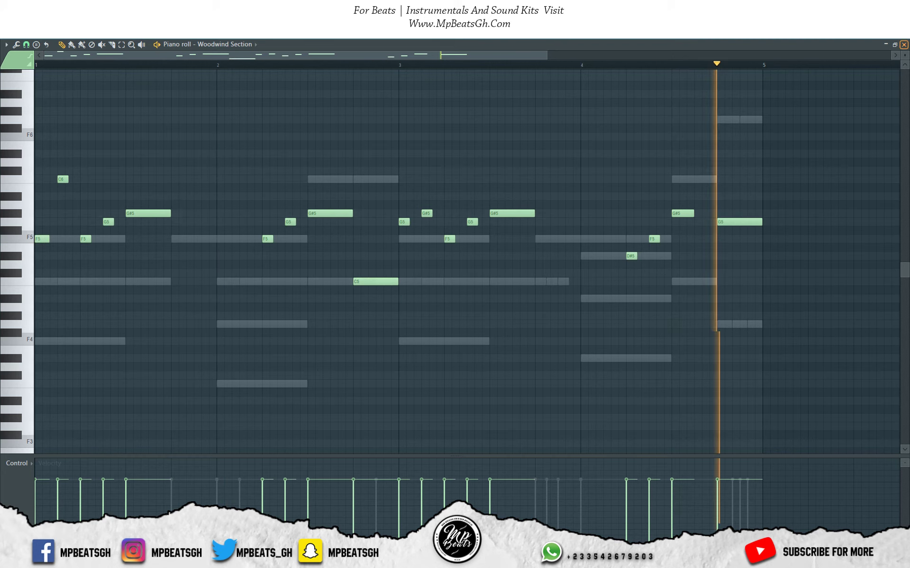
click(904, 45)
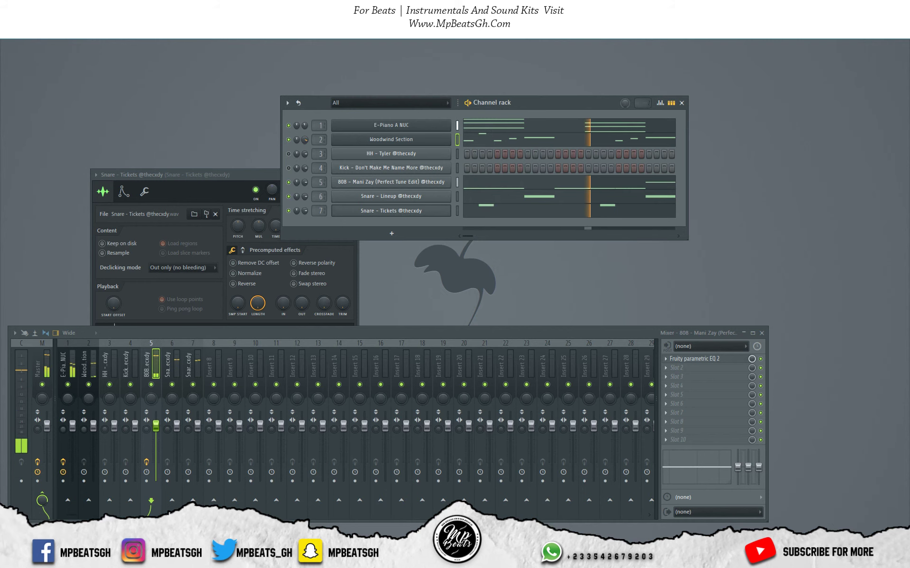
Step: Transpose all Woodwind Section notes down one octave and play the pattern with the mixer shown
key(space)
right_click(417, 140)
click(471, 140)
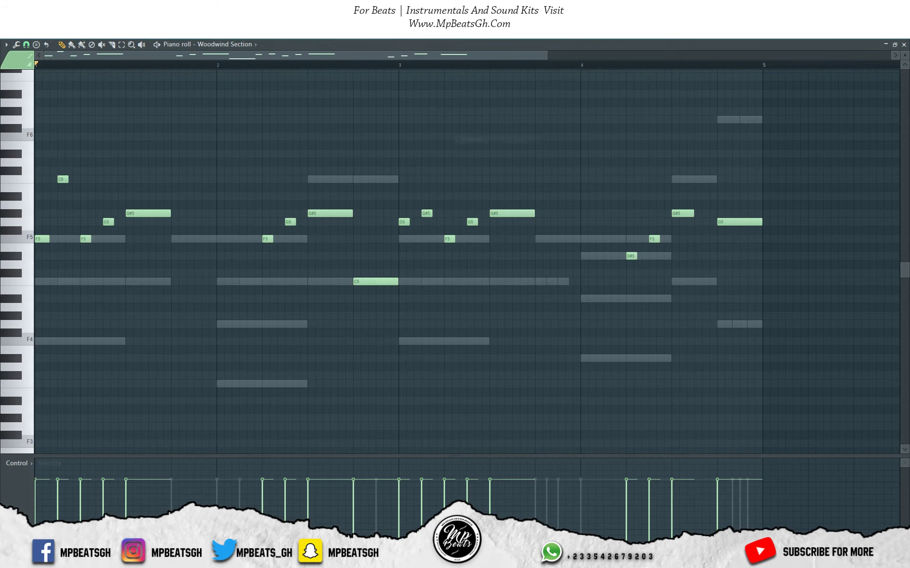
key(alt+f)
key(Return)
key(ctrl+a)
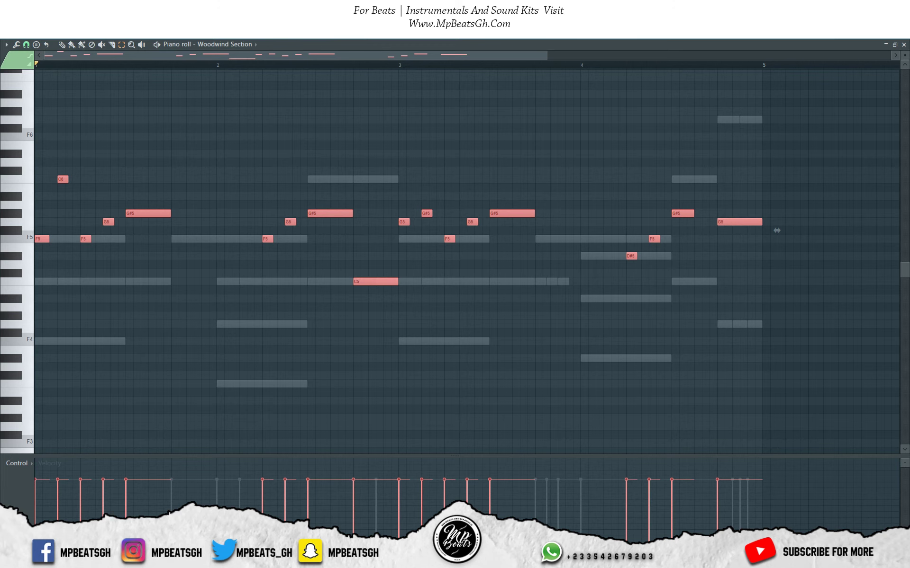
drag(777, 230, 776, 333)
click(904, 45)
key(F9)
key(space)
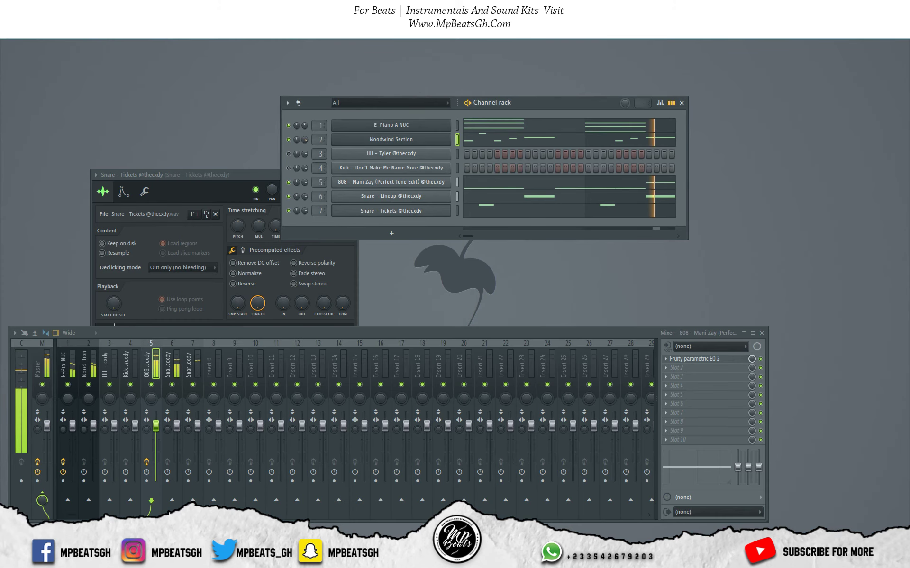
Step: Shape the Snare - Tickets sample with a raised fade-out, Normalize, the Clip option toggled and slightly more Boost
click(253, 175)
click(353, 175)
click(391, 211)
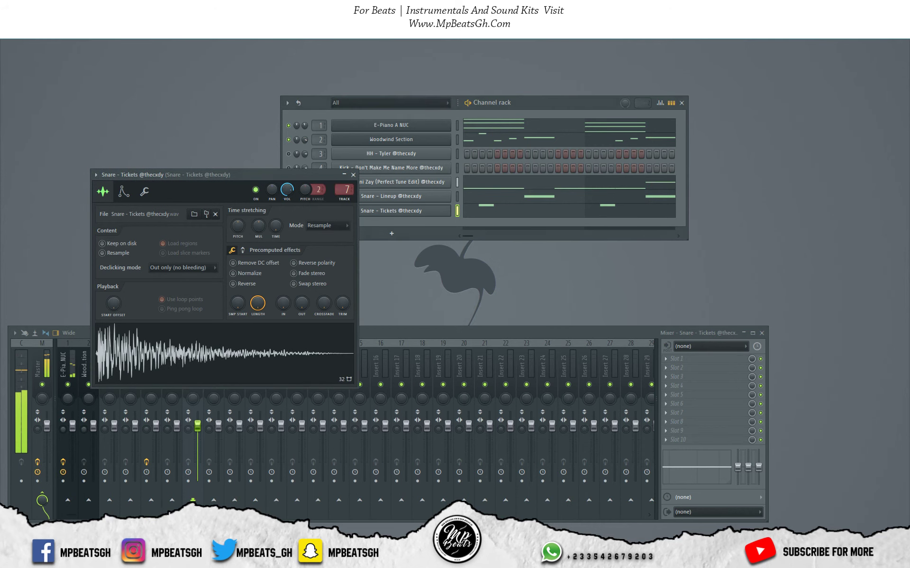
drag(301, 303, 301, 279)
click(233, 273)
click(243, 250)
click(233, 286)
drag(238, 267, 238, 262)
click(353, 174)
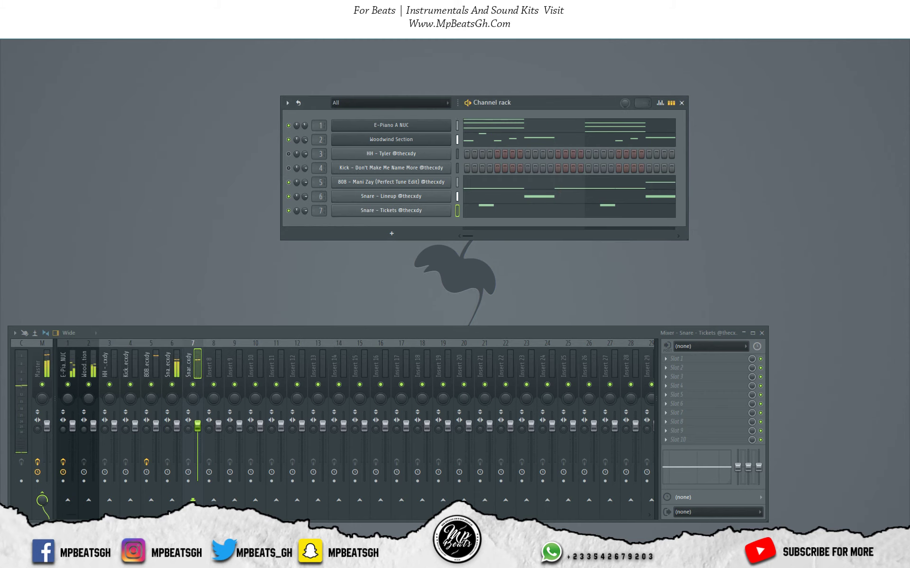
Step: Add two short C5 notes on beat 4 of bar 2, half a beat apart, to the Kick - Don't Make Me Name More channel
right_click(411, 168)
click(469, 168)
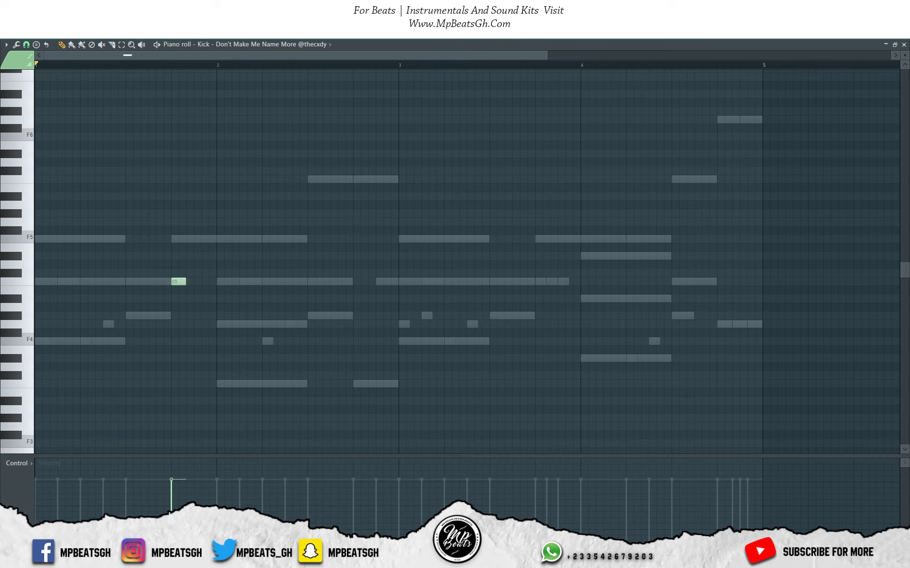
key(space)
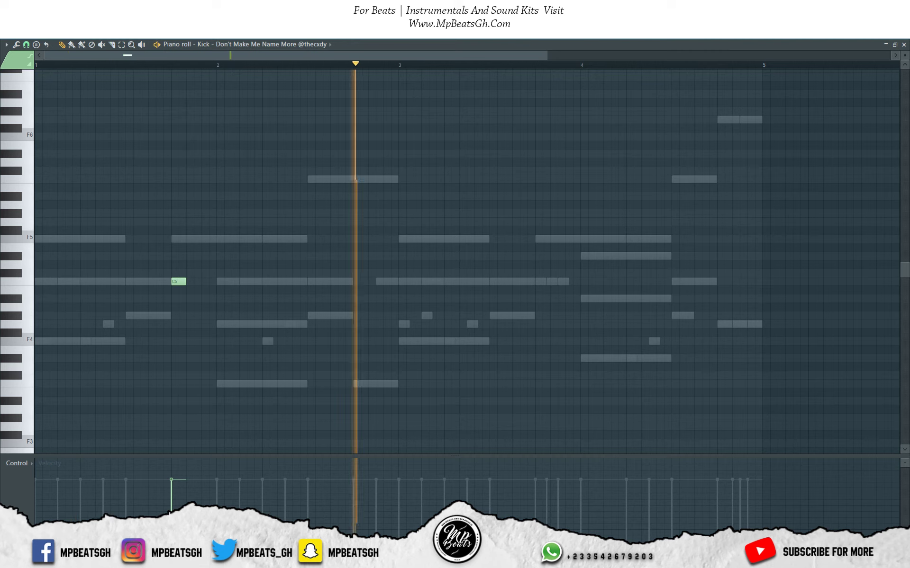
key(space)
click(355, 281)
key(space)
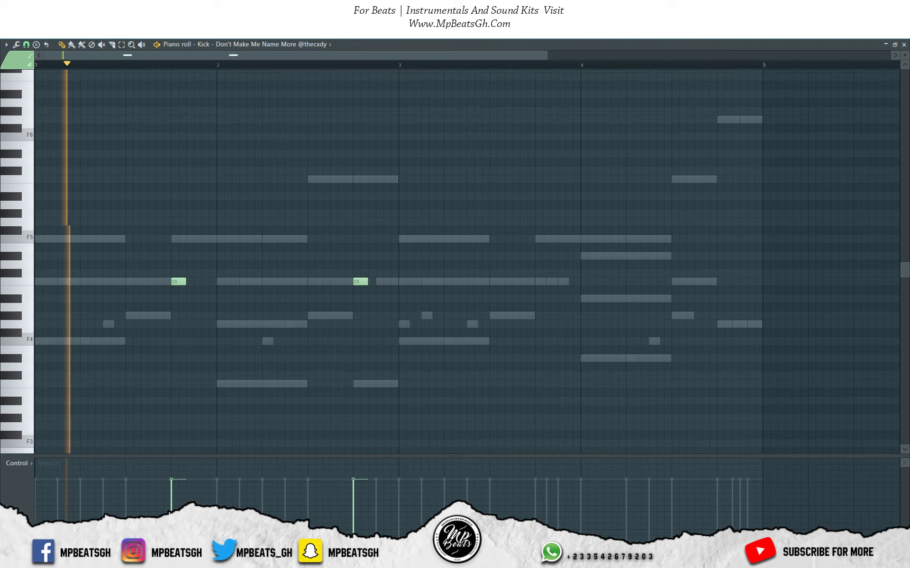
click(382, 282)
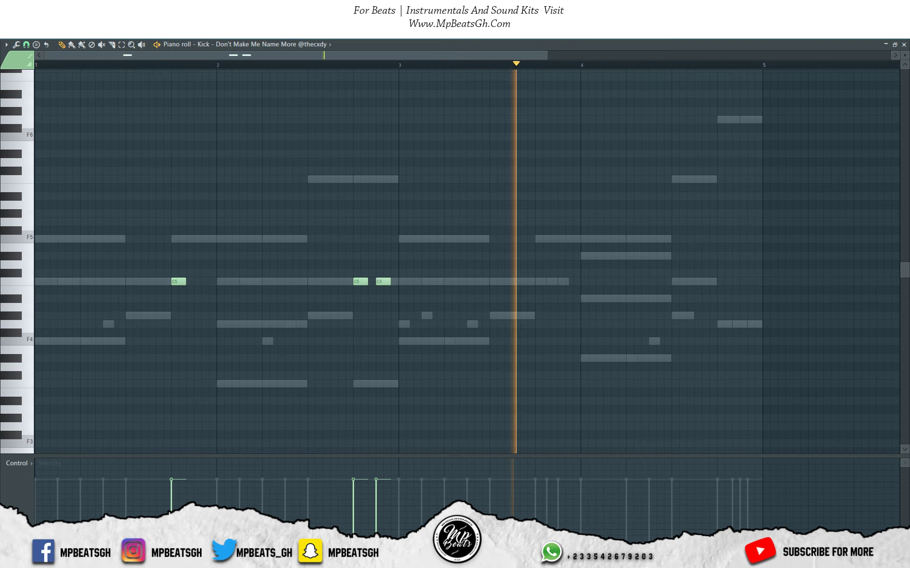
Step: Add two C5 kick notes on beat 4 of bar 3, half a beat apart
key(space)
click(539, 282)
key(space)
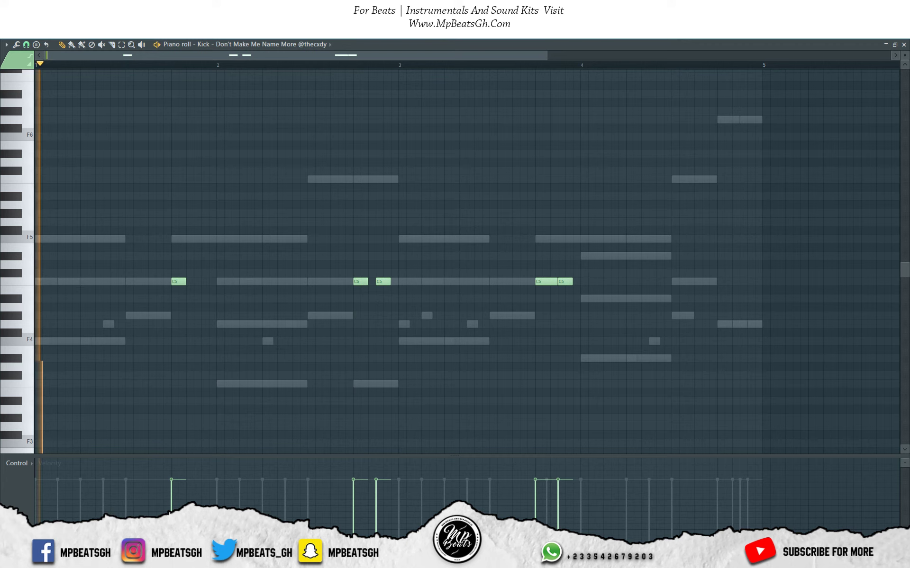
click(720, 281)
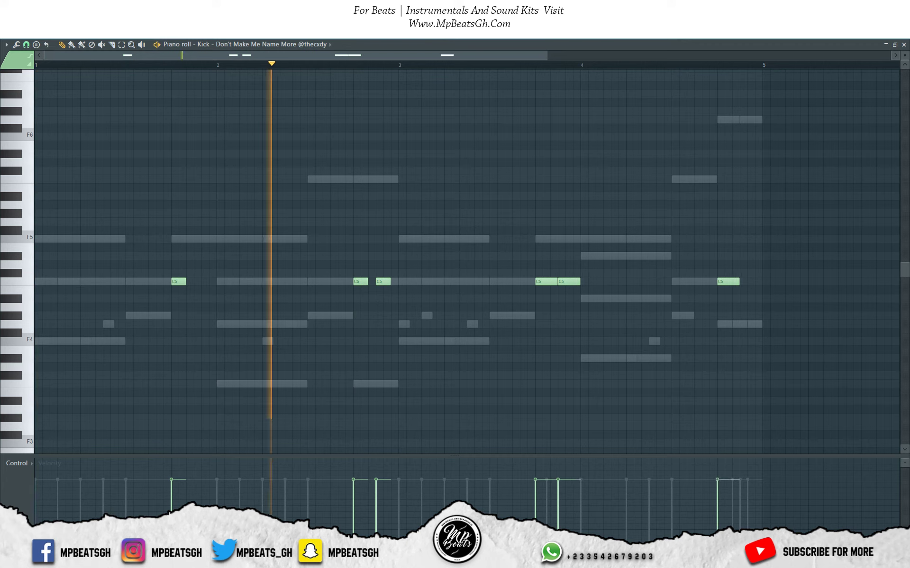
drag(738, 282, 731, 282)
click(735, 282)
key(ctrl+z)
key(ctrl+z)
key(ctrl+z)
Step: Set the piano roll snap to 1/4 step and place one shortened C5 kick note at beat 4 of bar 4
click(26, 44)
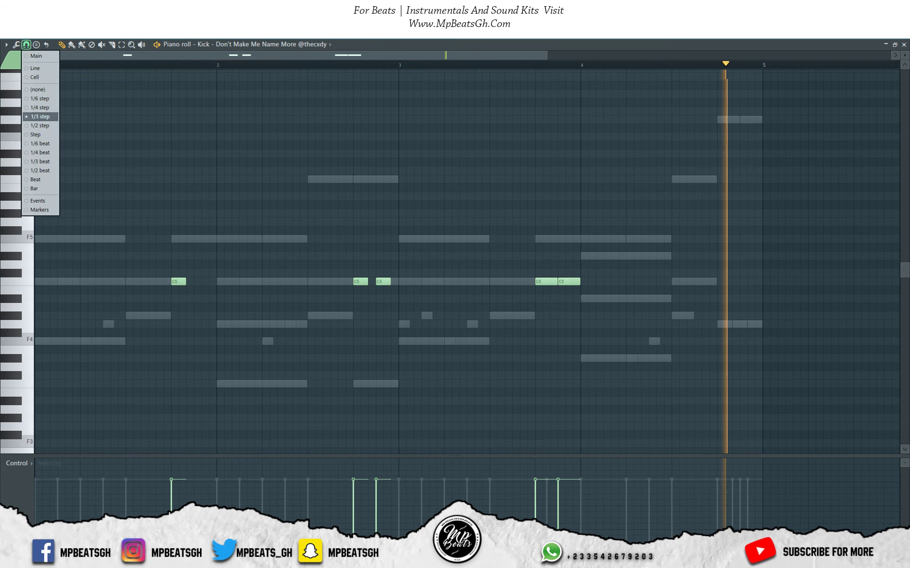
click(42, 108)
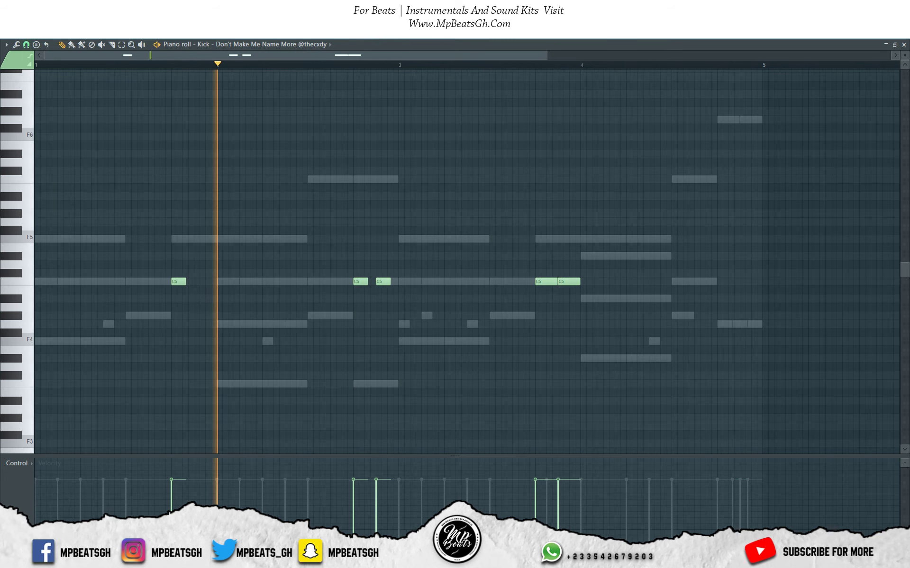
click(720, 282)
mouse_move(731, 282)
mouse_down()
mouse_move(745, 282)
mouse_move(728, 282)
mouse_up()
click(743, 282)
right_click(747, 282)
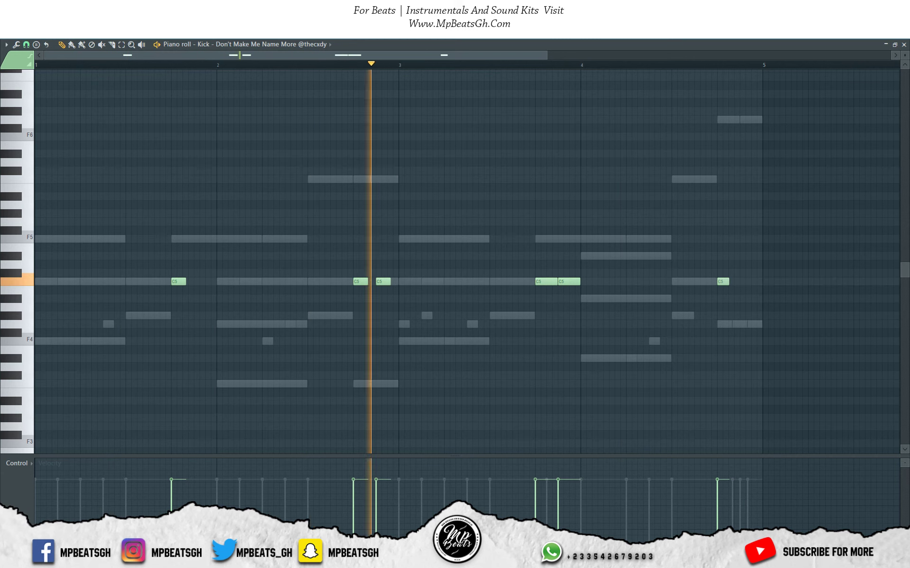
Step: Turn the last kick note into a two-note C5 roll near the end of bar 4 and shift it slightly earlier
drag(722, 282, 745, 282)
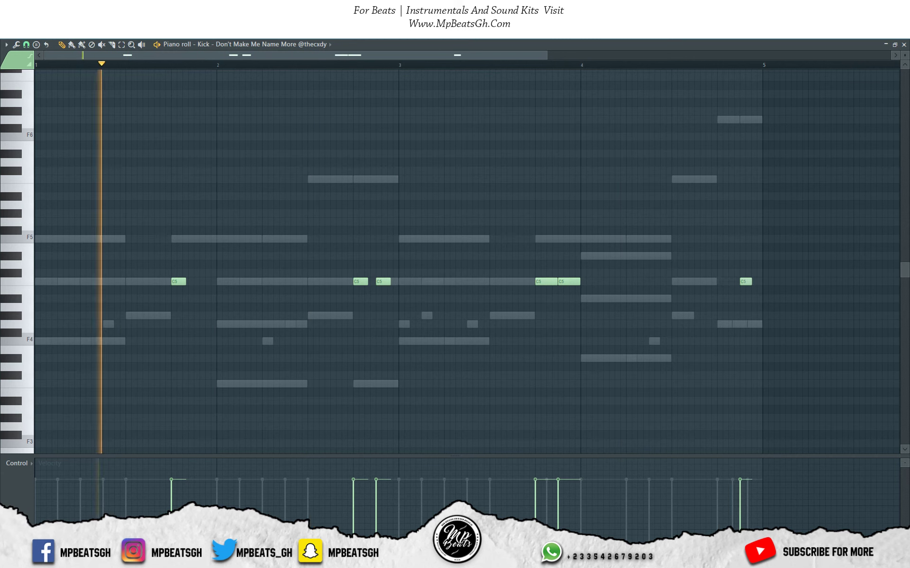
click(755, 282)
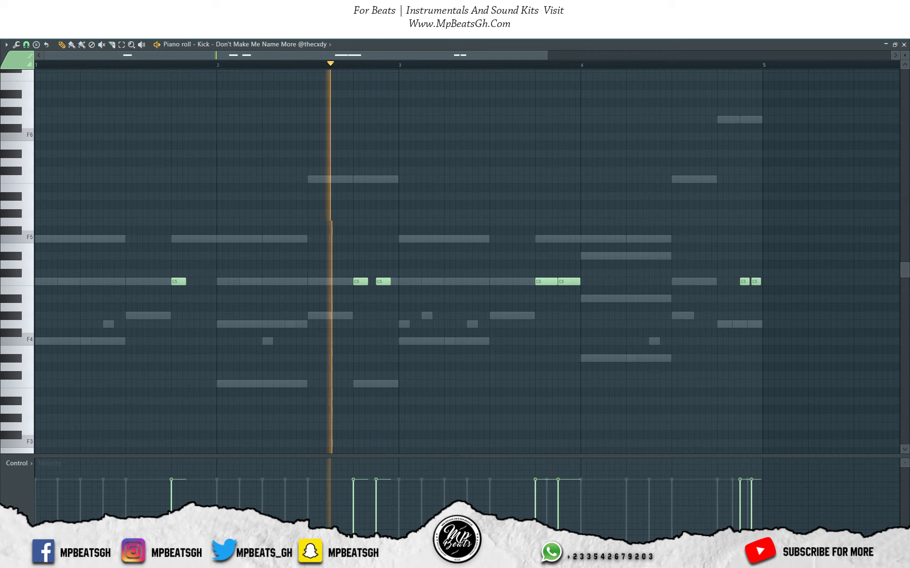
key(F6)
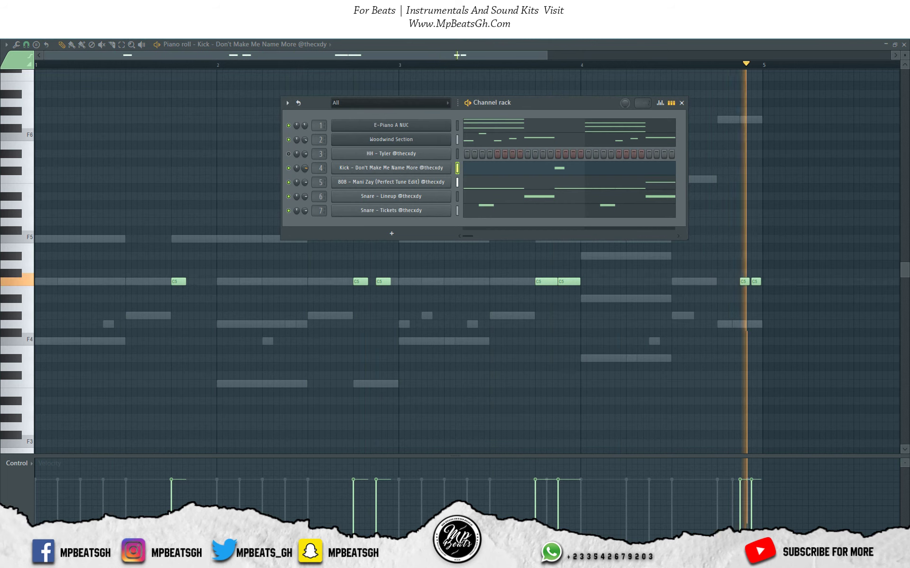
key(space)
key(F6)
drag(743, 282, 732, 282)
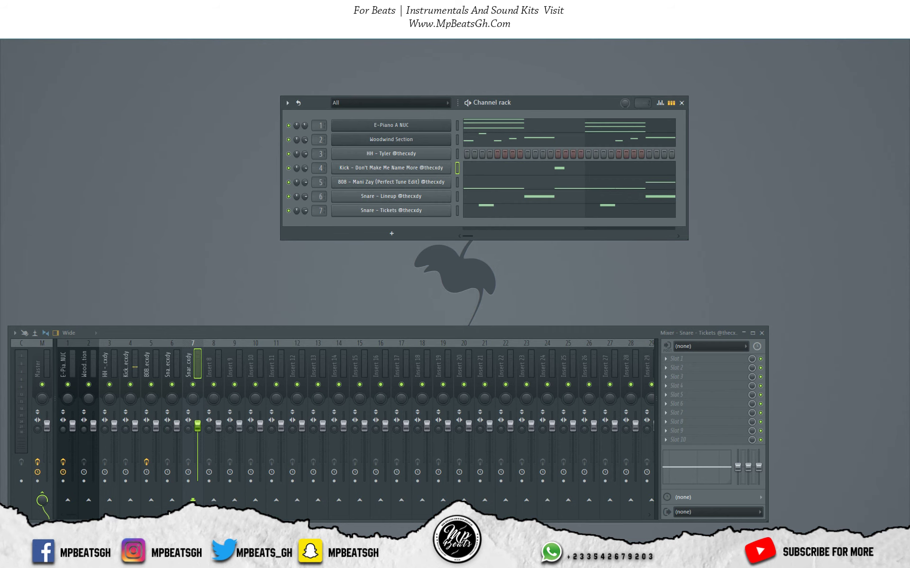
Step: Fill every second step of the HH - Tyler channel and open its notes in the piano roll
right_click(450, 154)
click(567, 184)
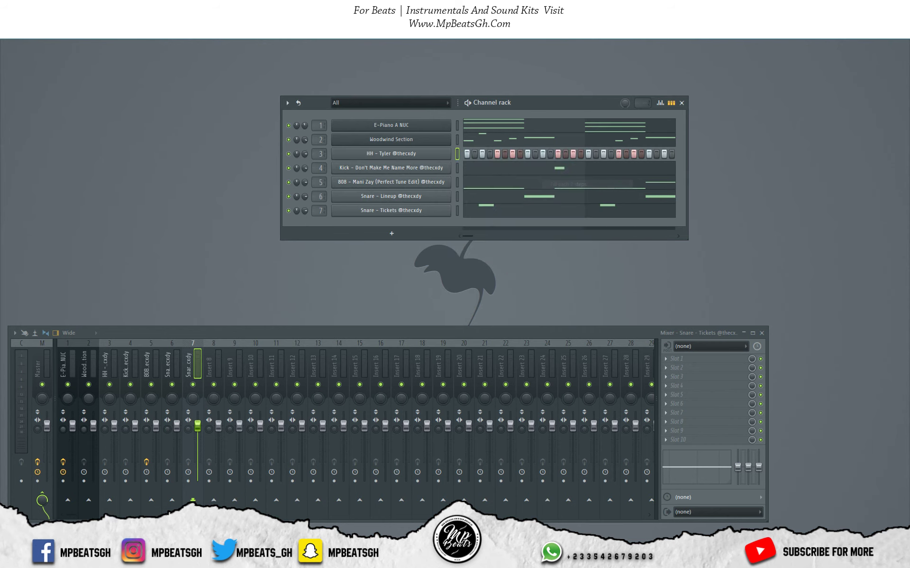
right_click(450, 154)
click(466, 153)
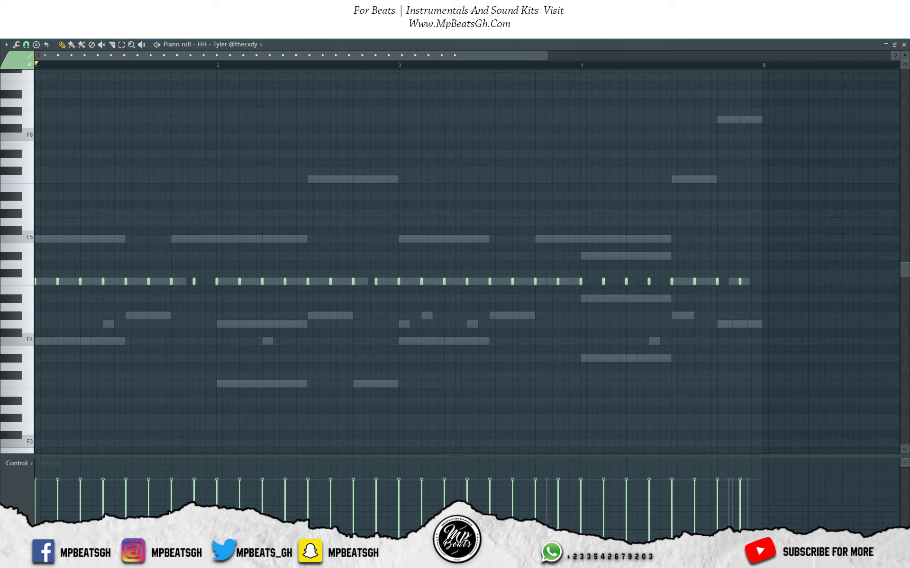
Step: Play the pattern and lengthen all hi-hat notes together until each one reaches the next
key(space)
key(space)
key(space)
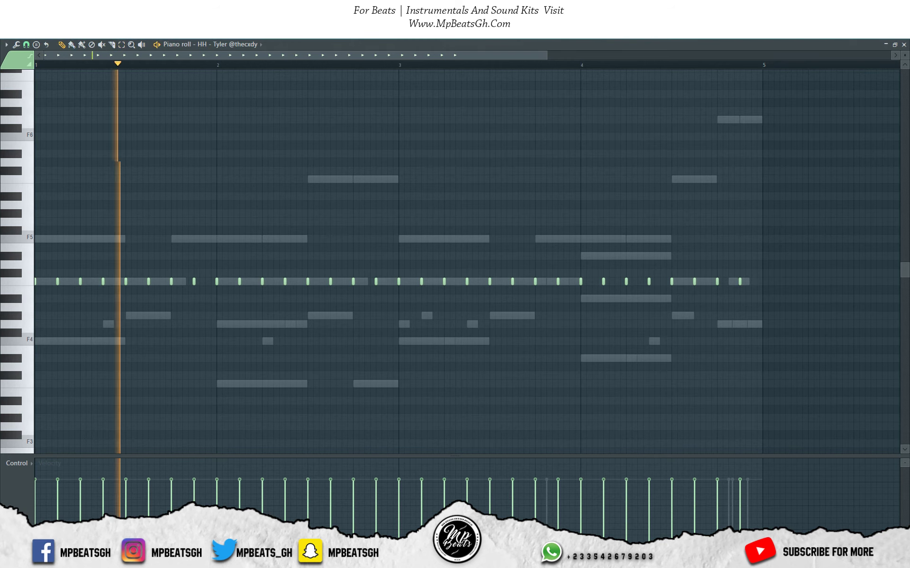
key(Page_Up)
key(space)
key(space)
key(space)
key(ctrl+a)
drag(206, 281, 246, 281)
key(space)
Step: Delete the hi-hat notes on beat 3 of bar 1 and split the one at beat 4 into three short C5 notes
right_click(268, 282)
key(space)
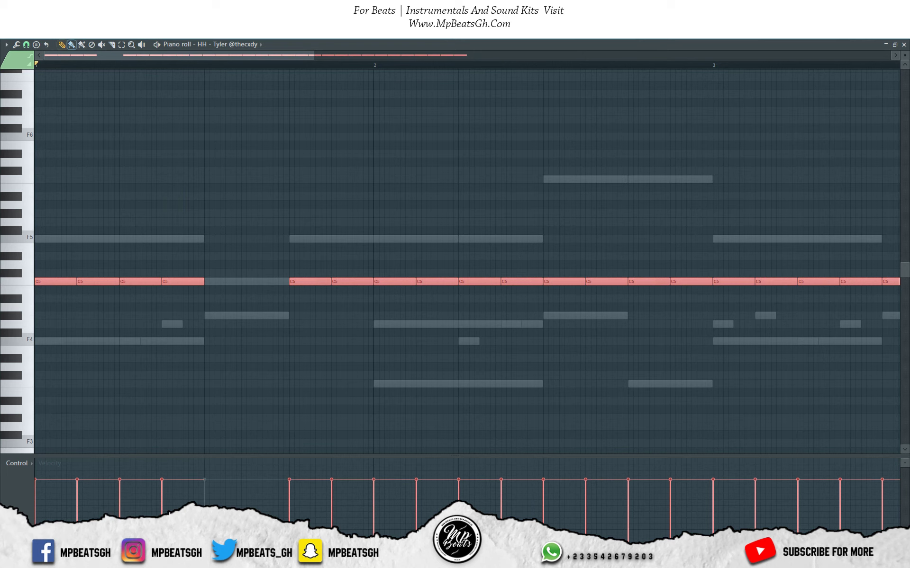
key(ctrl+d)
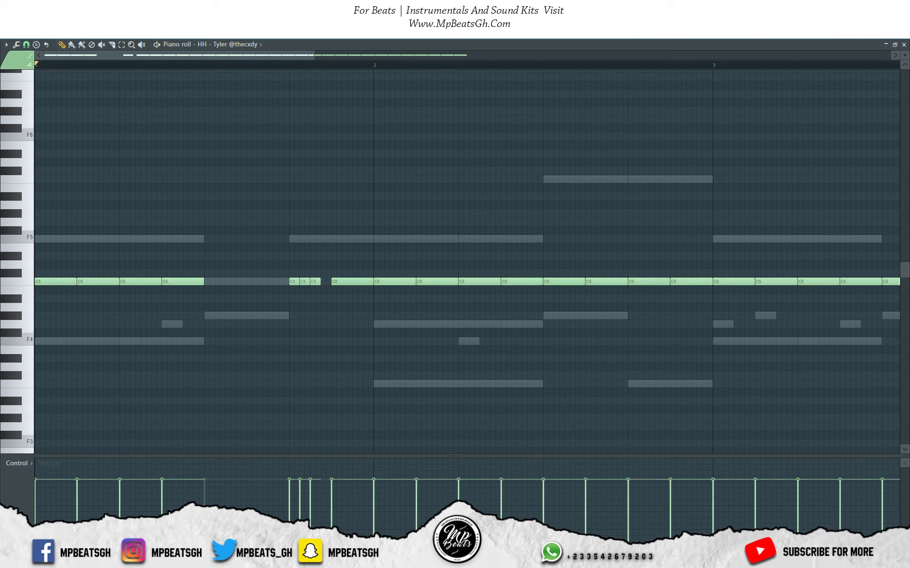
Step: Replace the last hi-hat note of bar 1 with a short D#4 note and play the pattern
key(space)
key(space)
click(334, 367)
key(space)
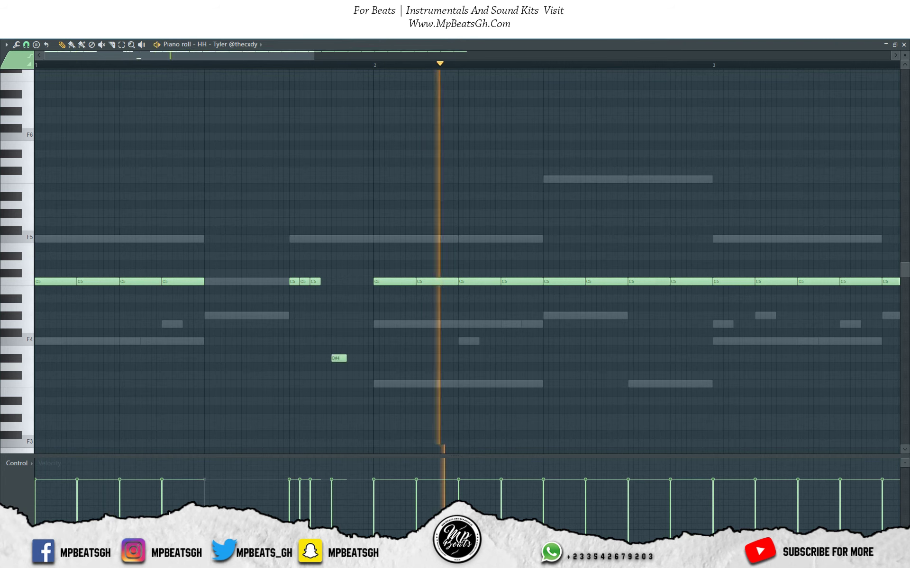
Step: Delete the two hi-hat notes on beat 2 of bar 2 while replaying the pattern
key(space)
key(space)
right_click(478, 282)
right_click(521, 282)
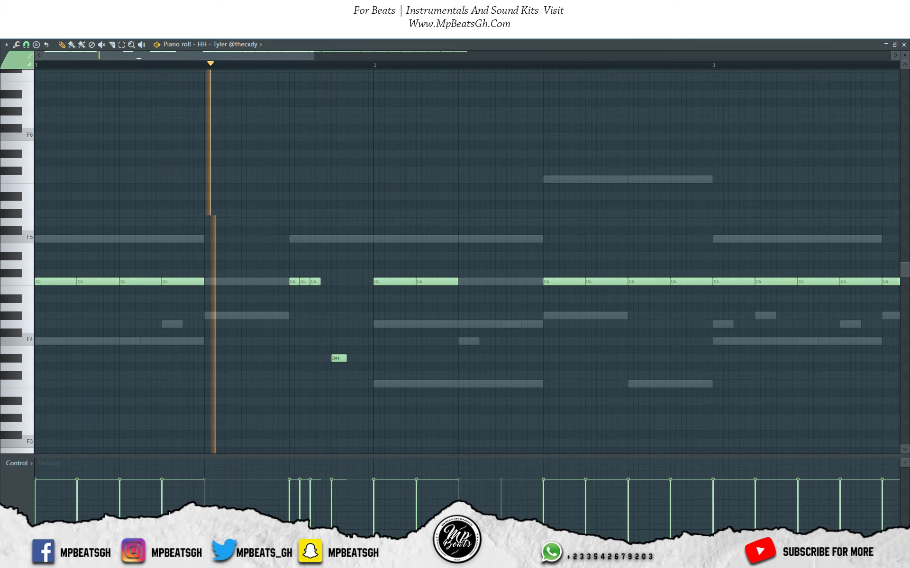
Step: Split the hi-hat note on beat 3 of bar 2 into three short C5 notes and shorten the note following them
drag(583, 282, 552, 282)
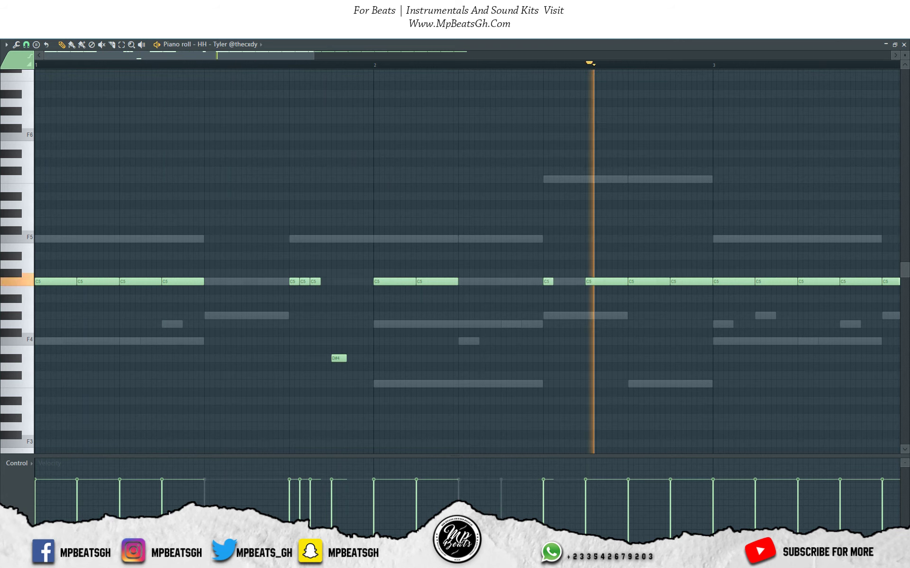
click(558, 282)
key(space)
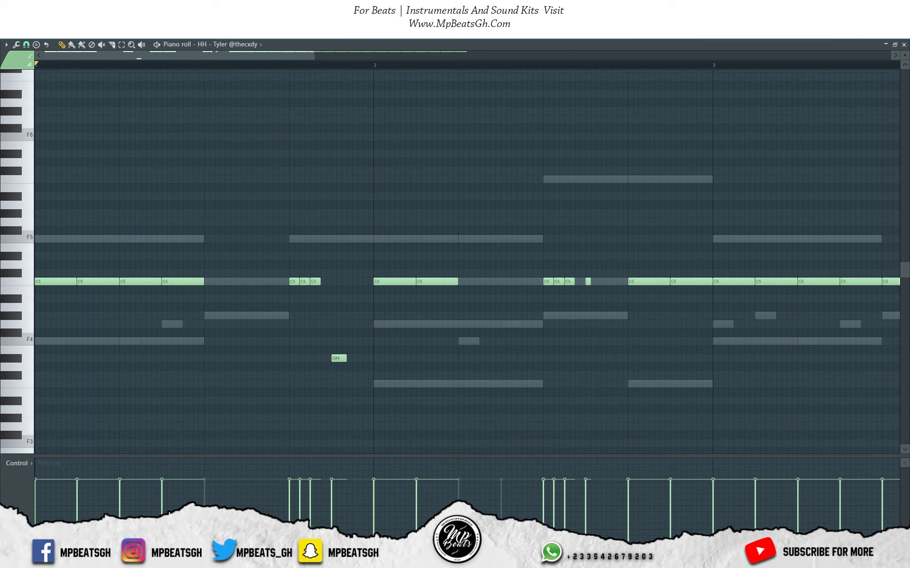
Step: Turn the second half of beat 3 in bar 2 into a three-note roll and lower the bar's last hi-hat note to C4
key(space)
drag(690, 282, 690, 383)
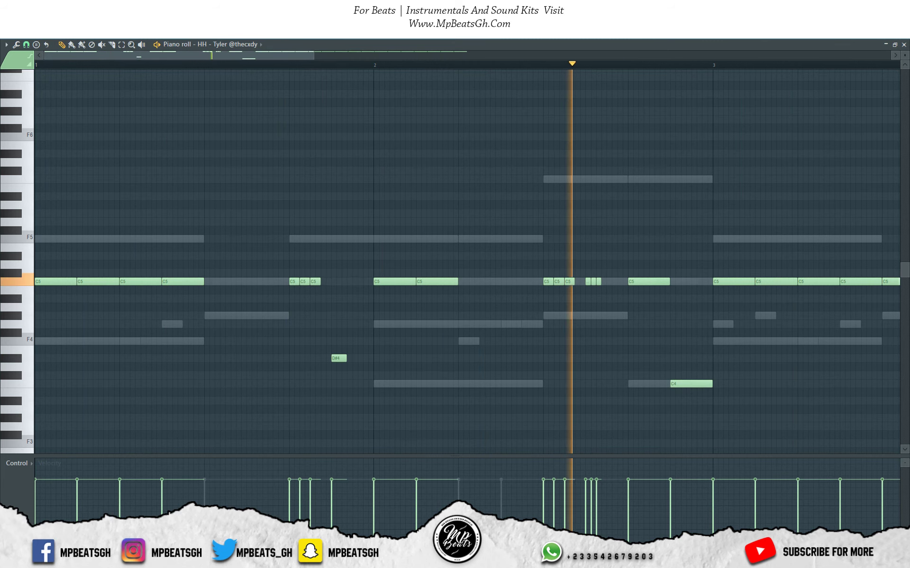
key(space)
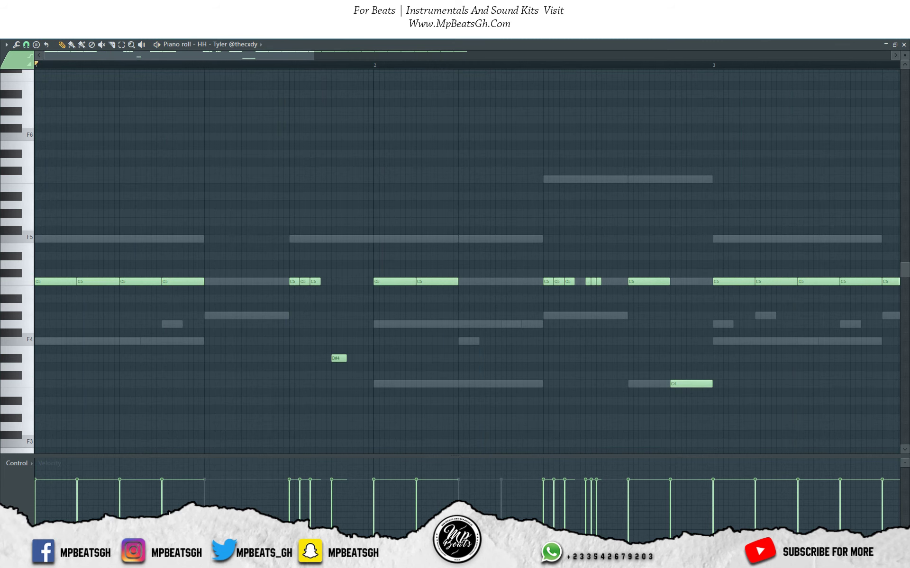
Step: Delete all hi-hat notes in bars 3 and 4
scroll(466, 262, down, 3)
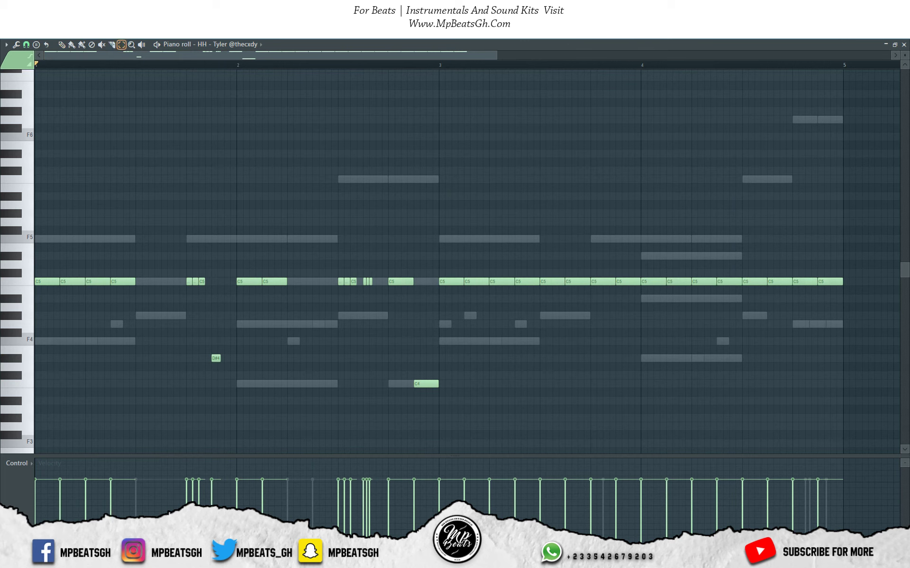
drag(430, 265, 829, 280)
key(Delete)
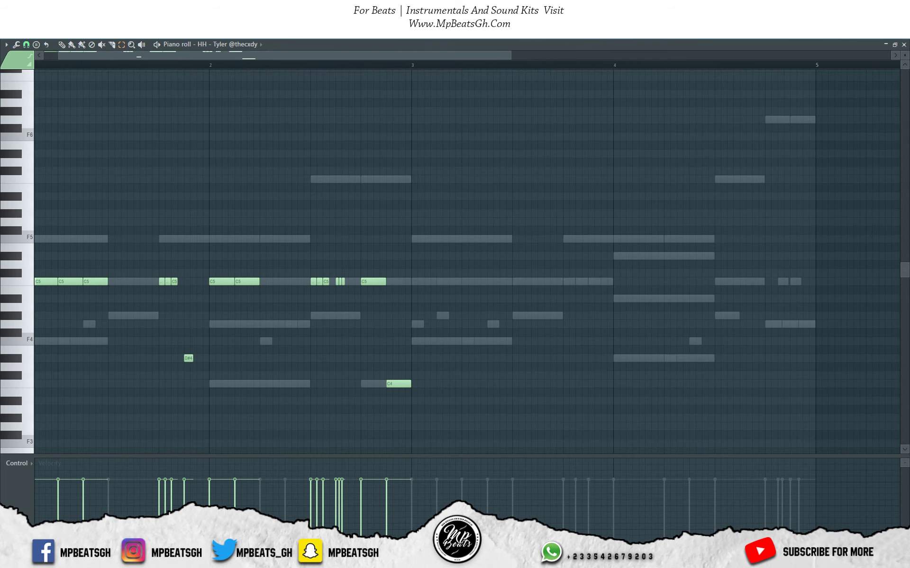
Step: Duplicate the hi-hat notes of bars 1 and 2 into bars 3 and 4, then deselect them
key(ctrl+a)
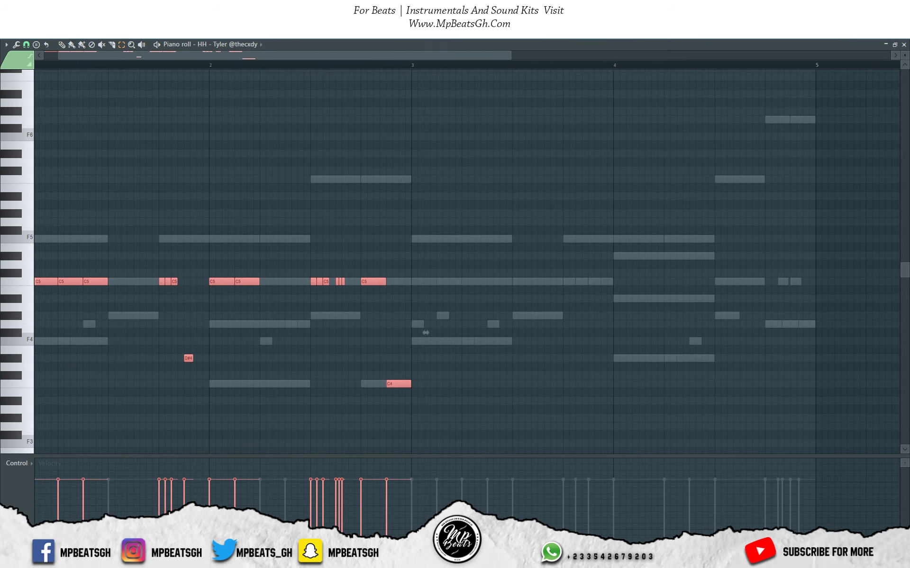
key(ctrl+b)
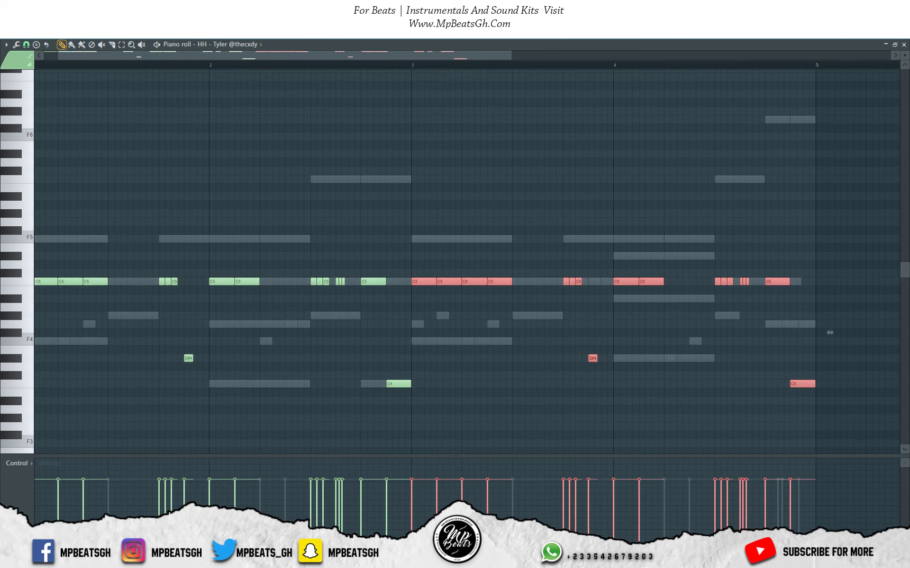
key(ctrl+d)
Step: Replace the last hi-hat note of bar 4 with three short F5 notes, shorten the beat 4 note and play the pattern
drag(803, 384, 799, 239)
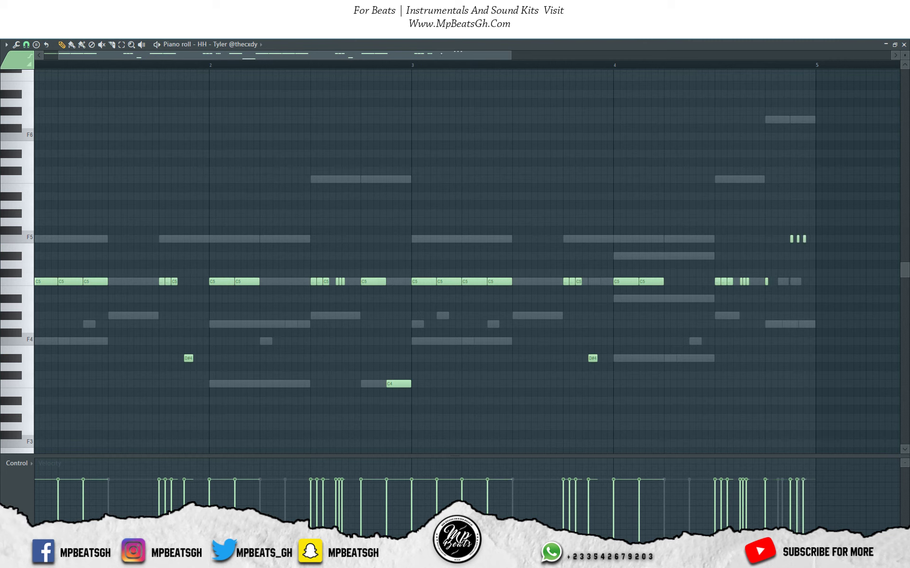
key(space)
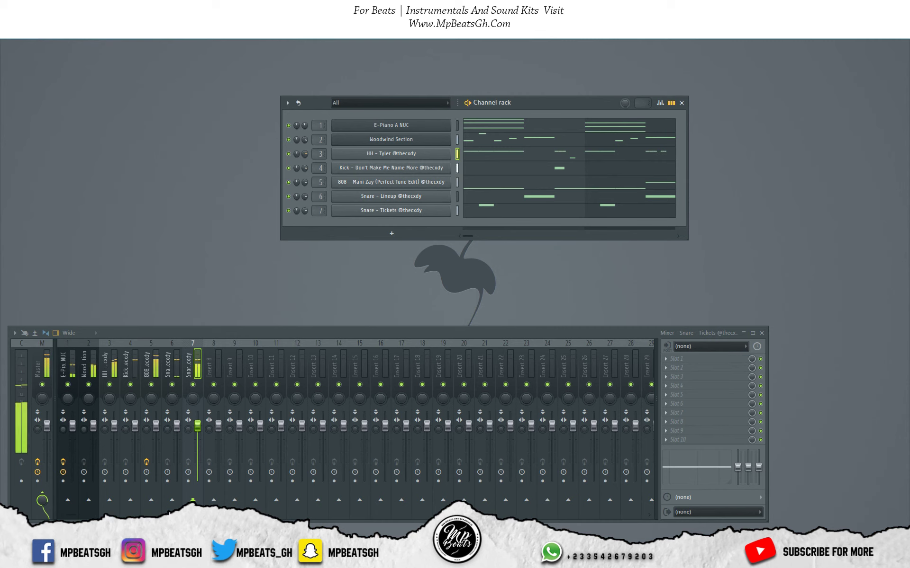
key(space)
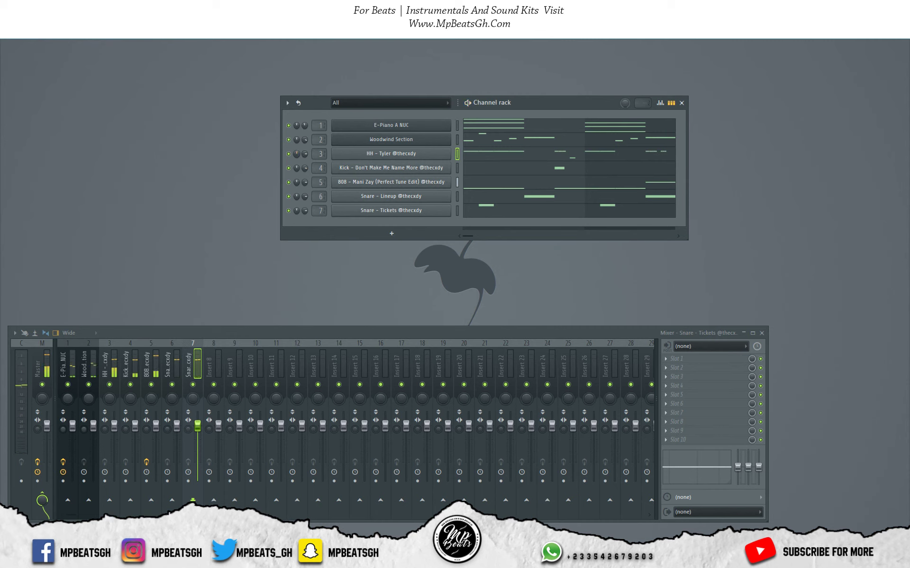